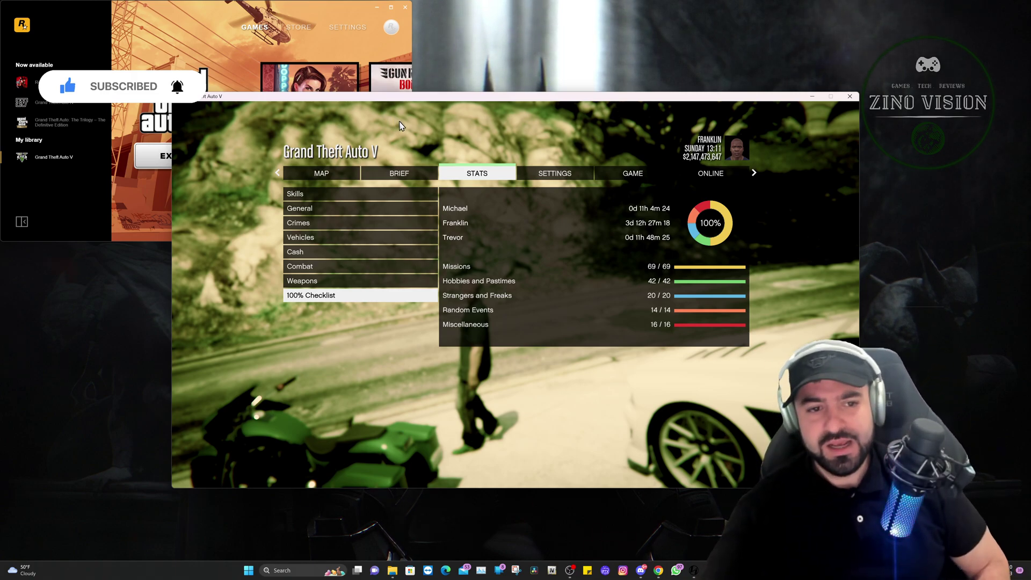
- Quit Grand Theft Auto V to Windows from the pause menu's Exit Game option and close the Rockstar launcher
key(e)
key(e)
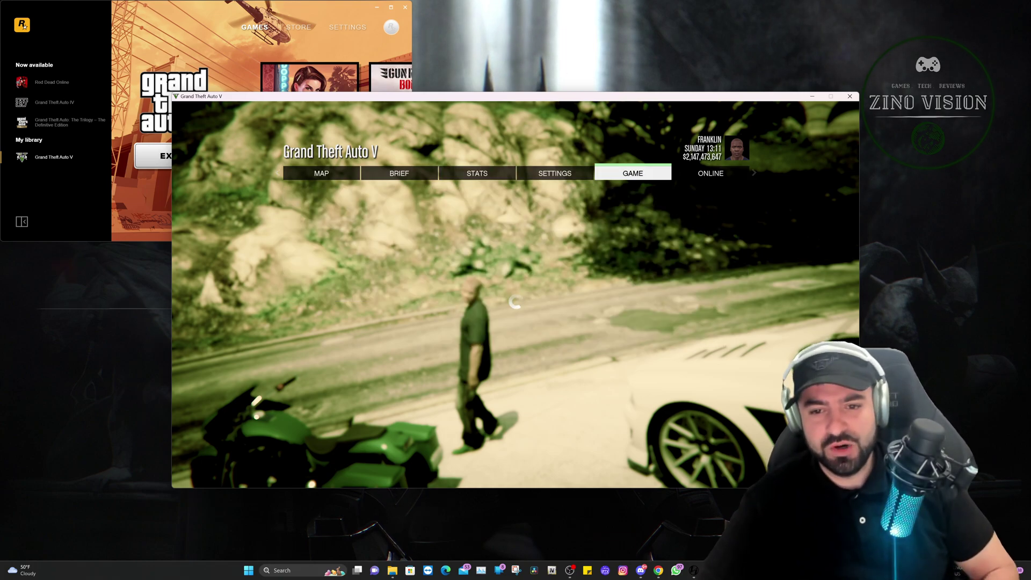
key(q)
key(e)
key(q)
key(e)
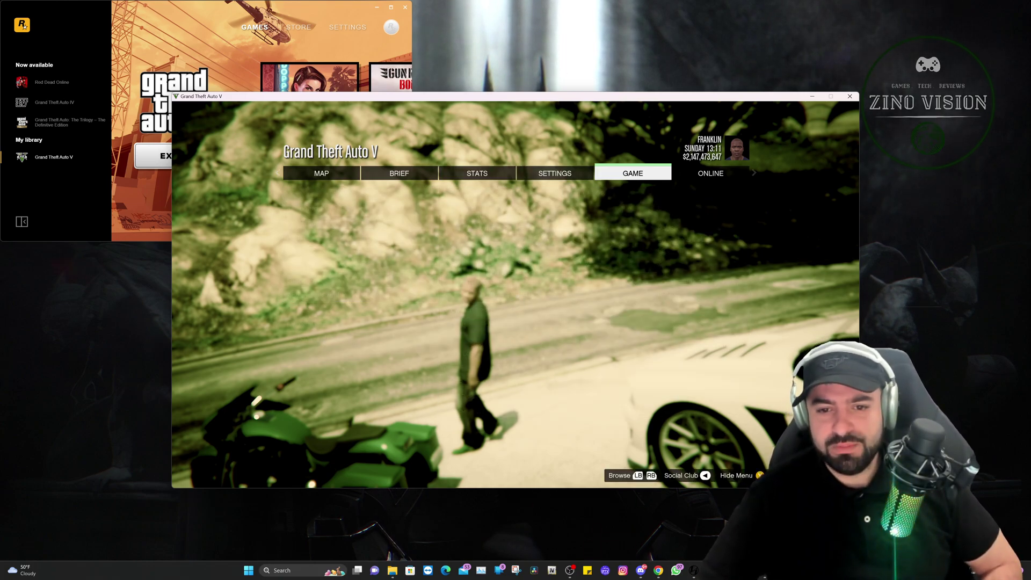
key(Return)
key(Up)
key(Return)
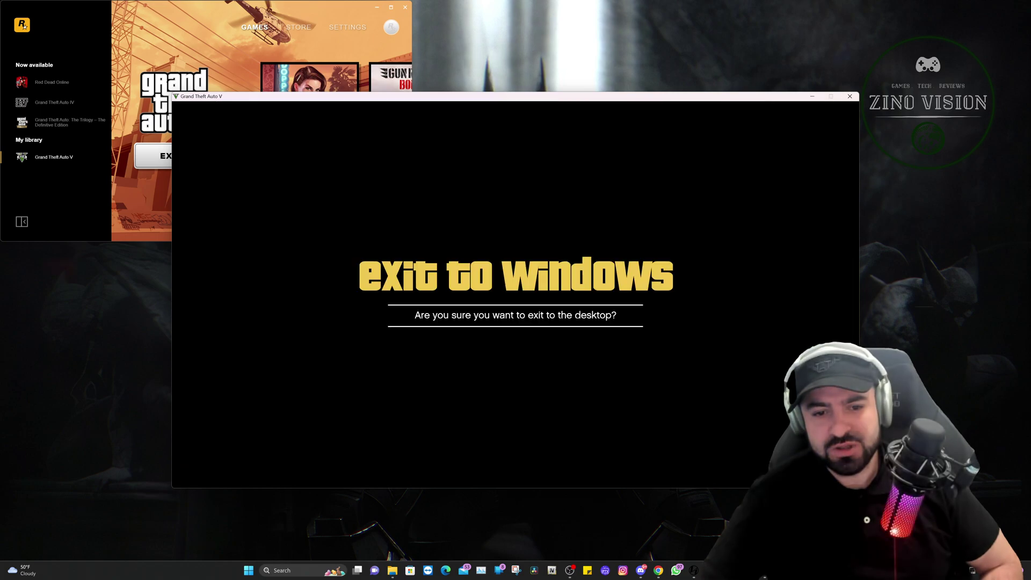
key(Return)
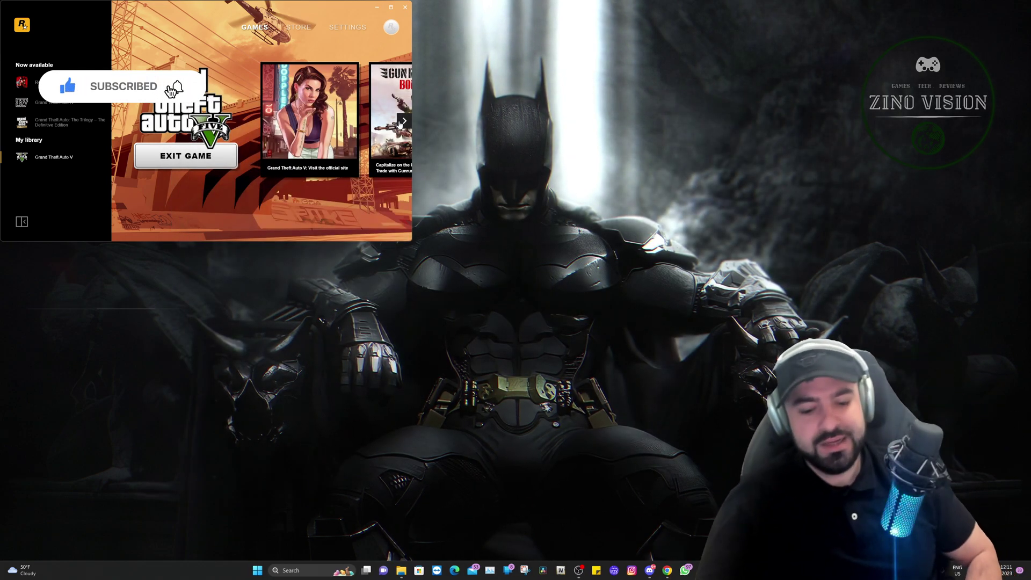
click(404, 7)
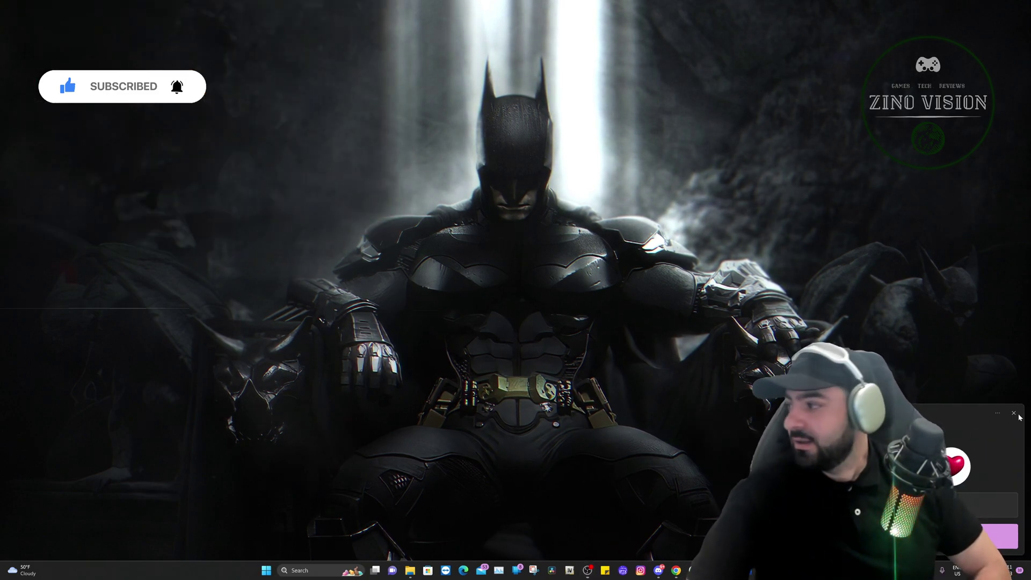
- Select SGTA50000, SGTA50000.bak, SGTA50015 and SGTA50015.bak in the 8F24BFA6 folder, then switch to Discord
click(1017, 414)
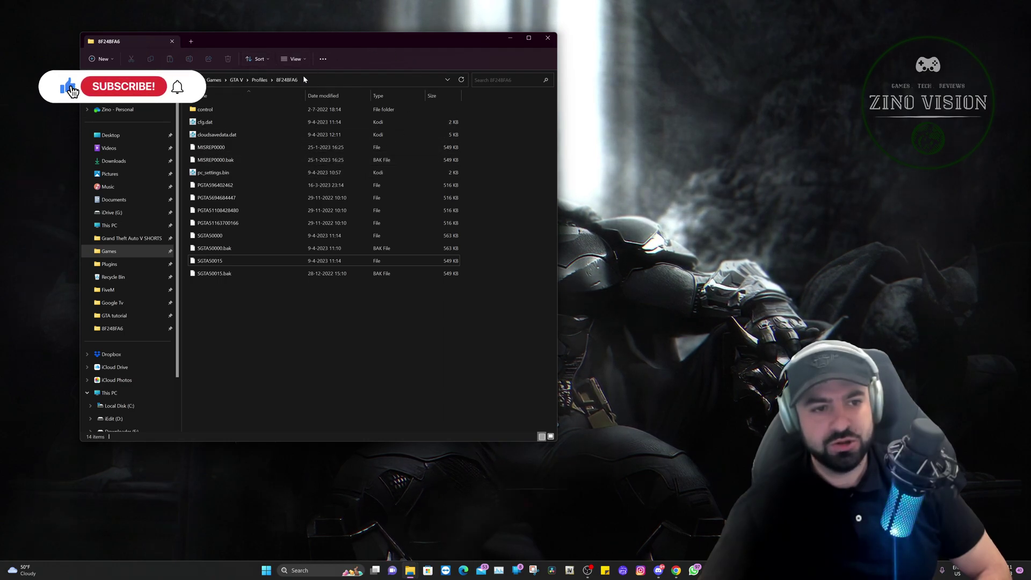
drag(344, 361, 195, 240)
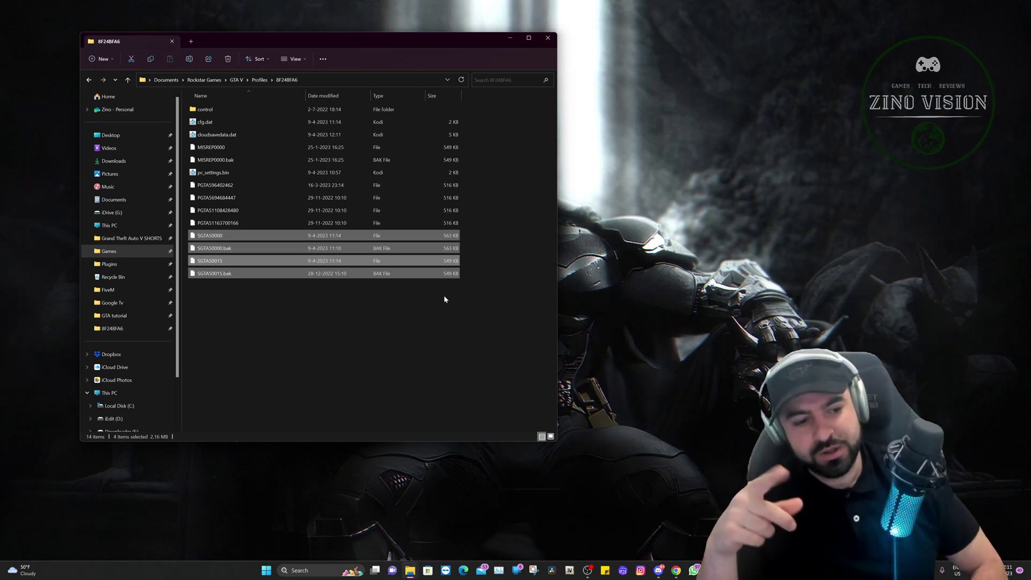
click(467, 239)
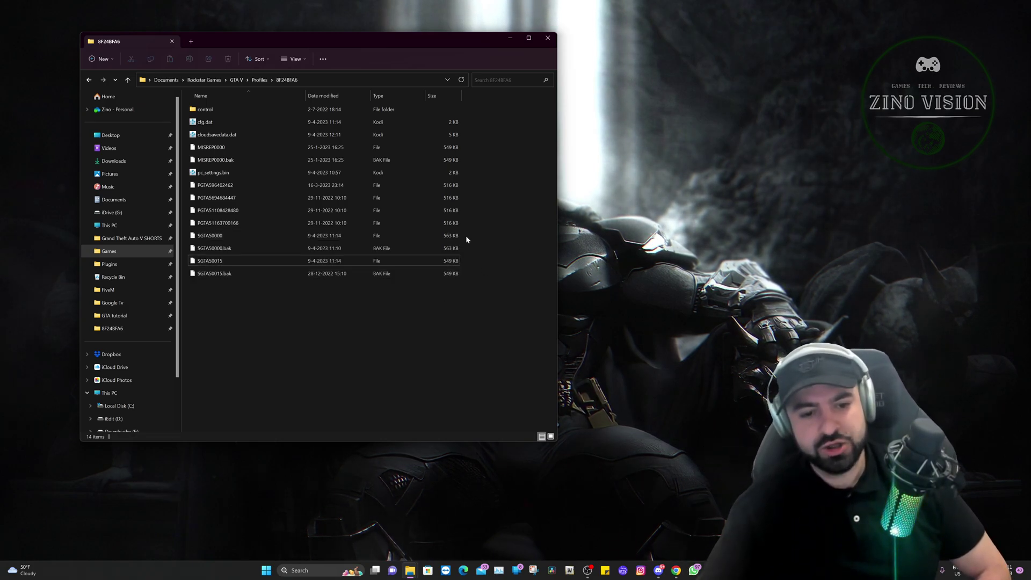
drag(465, 239, 422, 247)
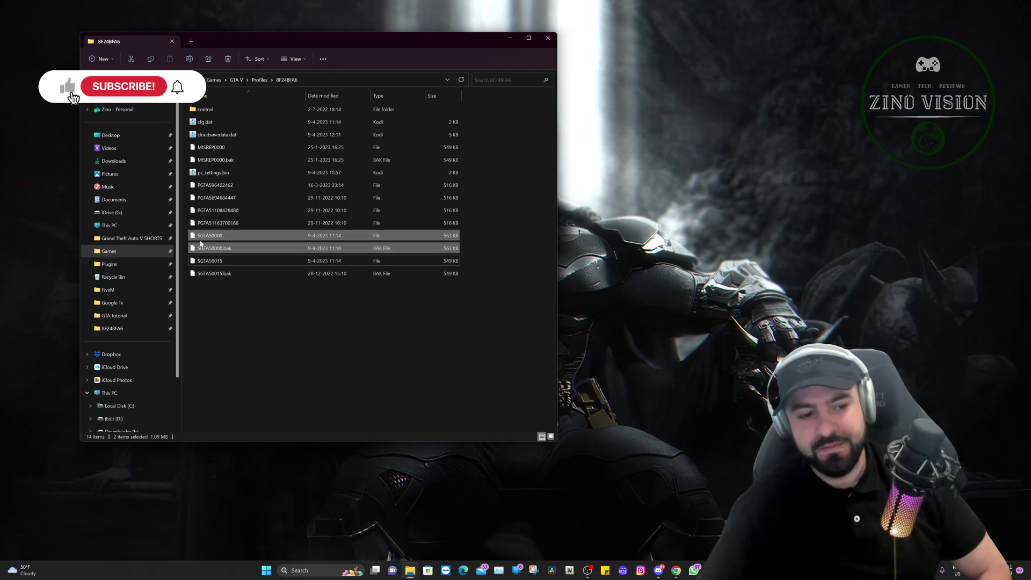
ctrl+click(199, 274)
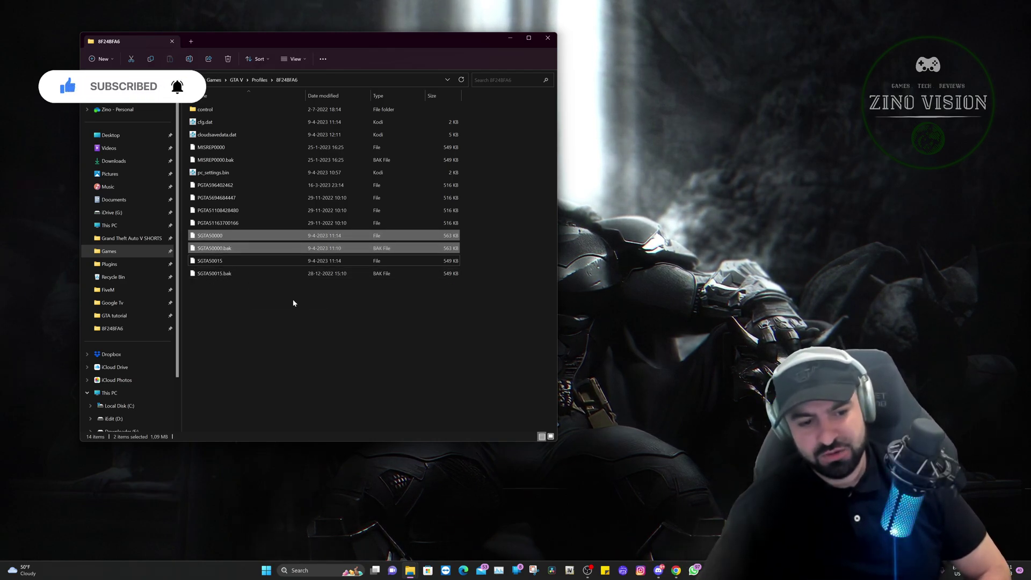
drag(293, 299, 247, 237)
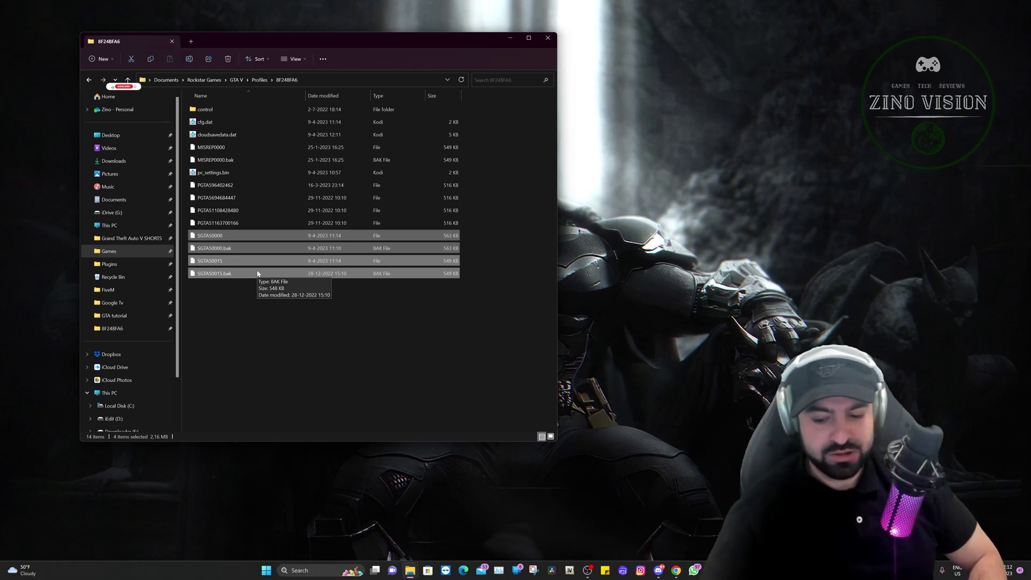
key(alt+Tab)
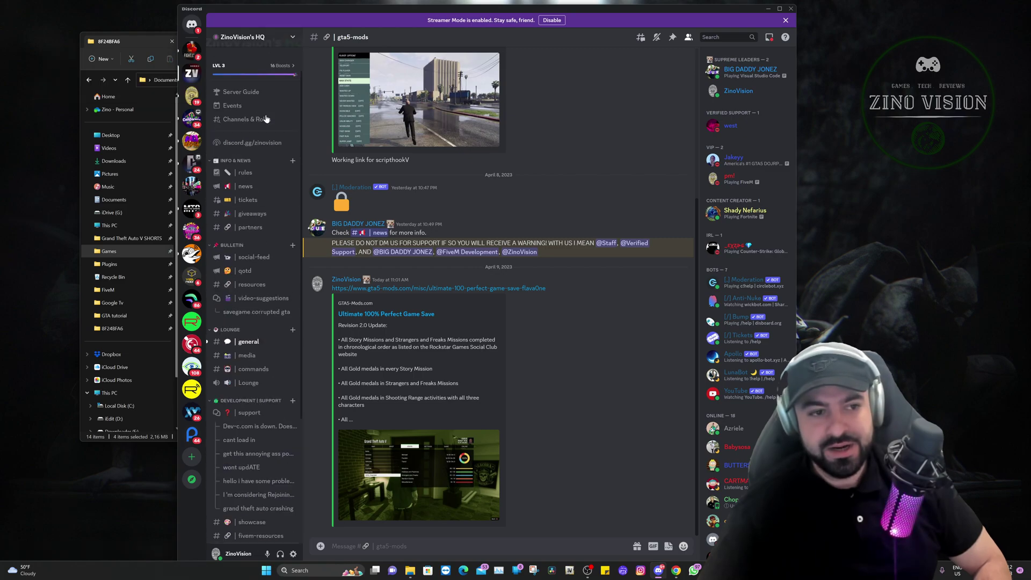
- Follow the gta5-mods link to the Ultimate 100% Perfect Game Save page in Chrome, then minimize Chrome
scroll(253, 108, up, 1)
scroll(256, 373, down, 1)
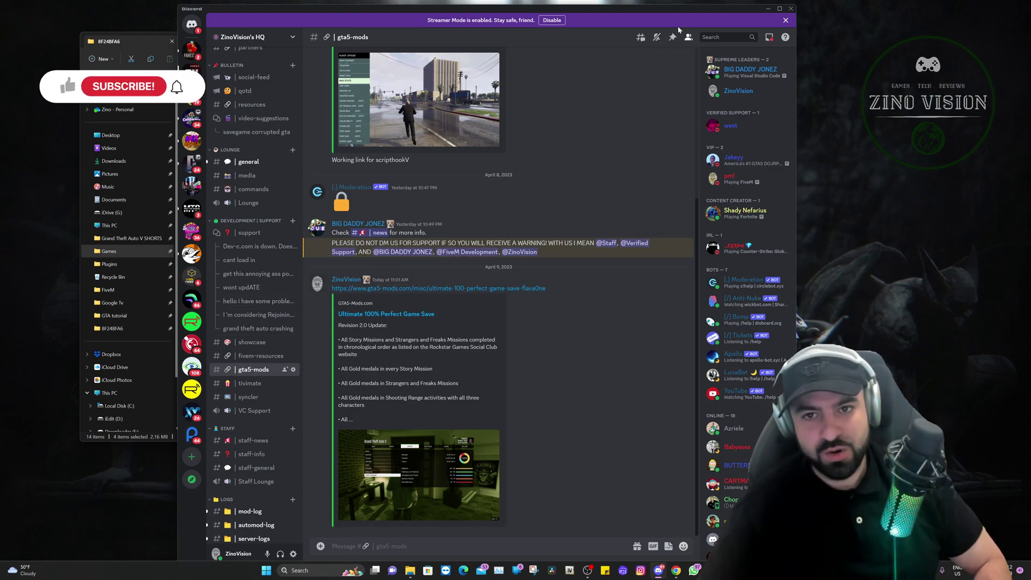
click(768, 8)
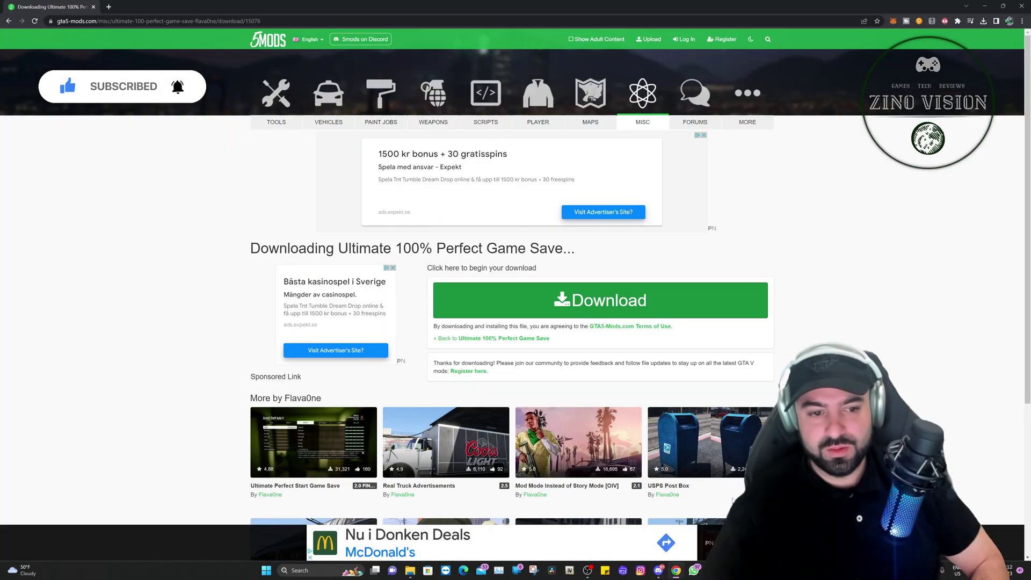
click(7, 21)
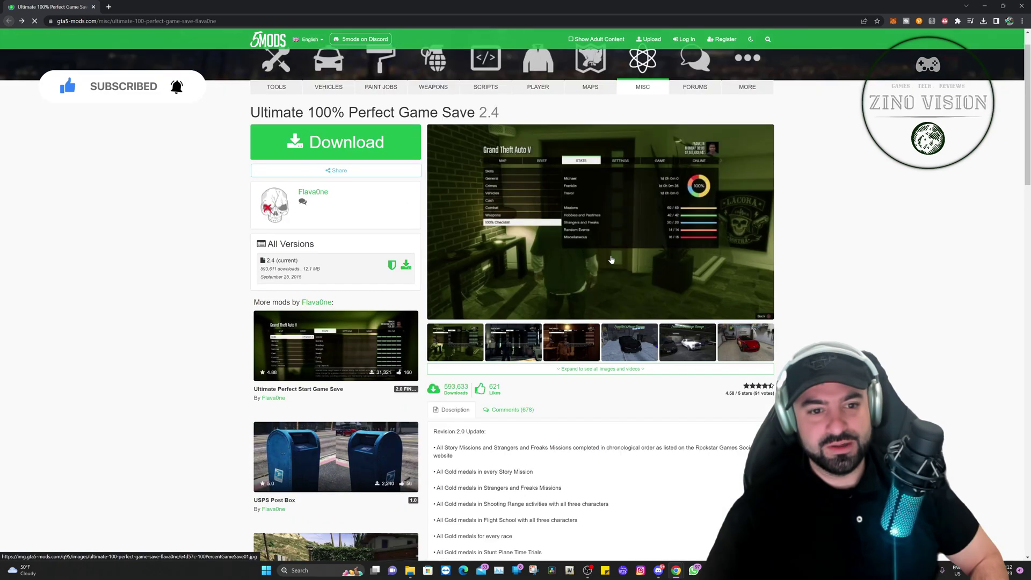
click(983, 7)
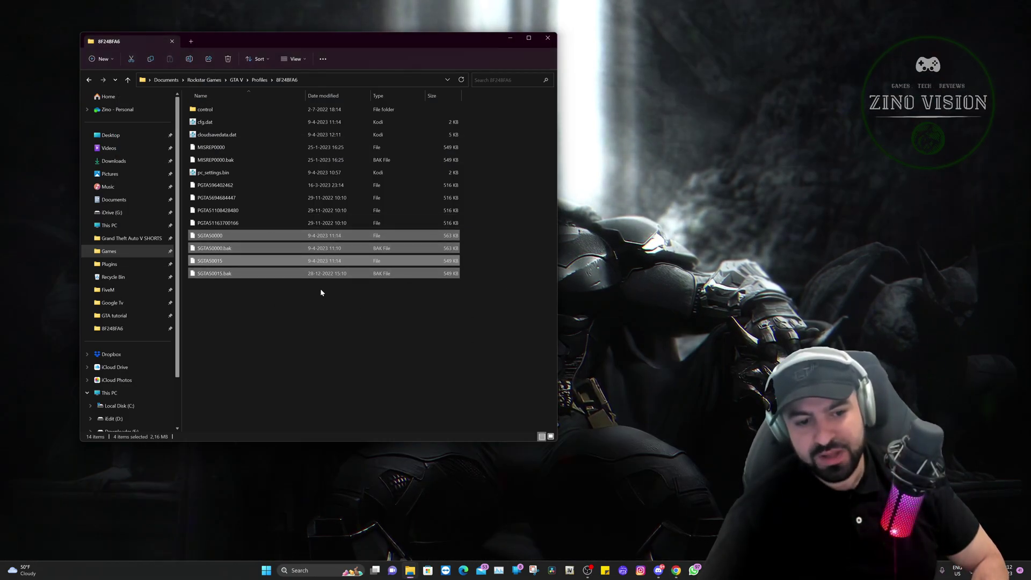
- Reselect and then deselect the four SGTA save files, dismiss the toast, and return to Discord
click(335, 317)
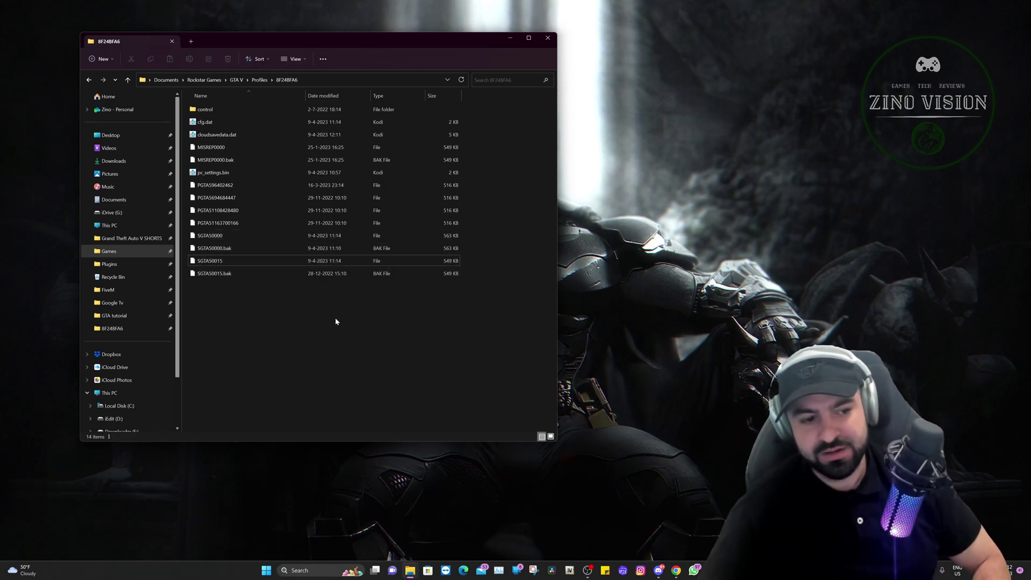
drag(205, 284, 241, 239)
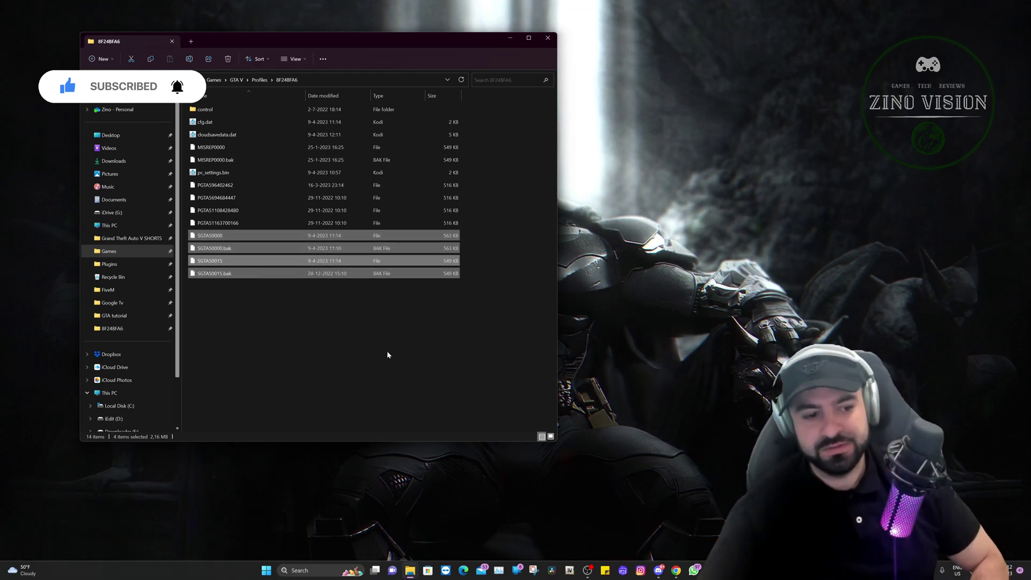
click(511, 322)
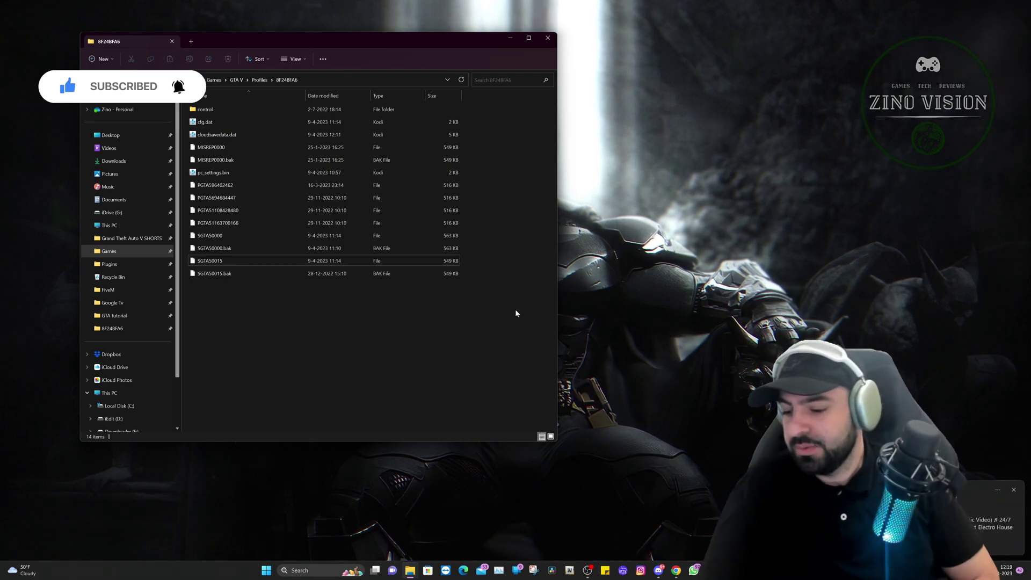
click(988, 469)
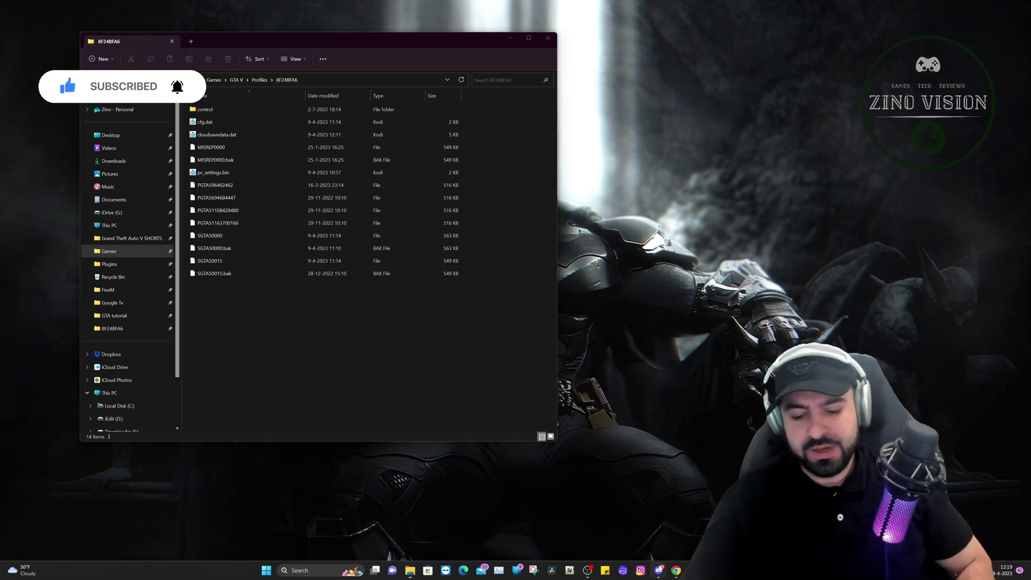
key(alt+Tab)
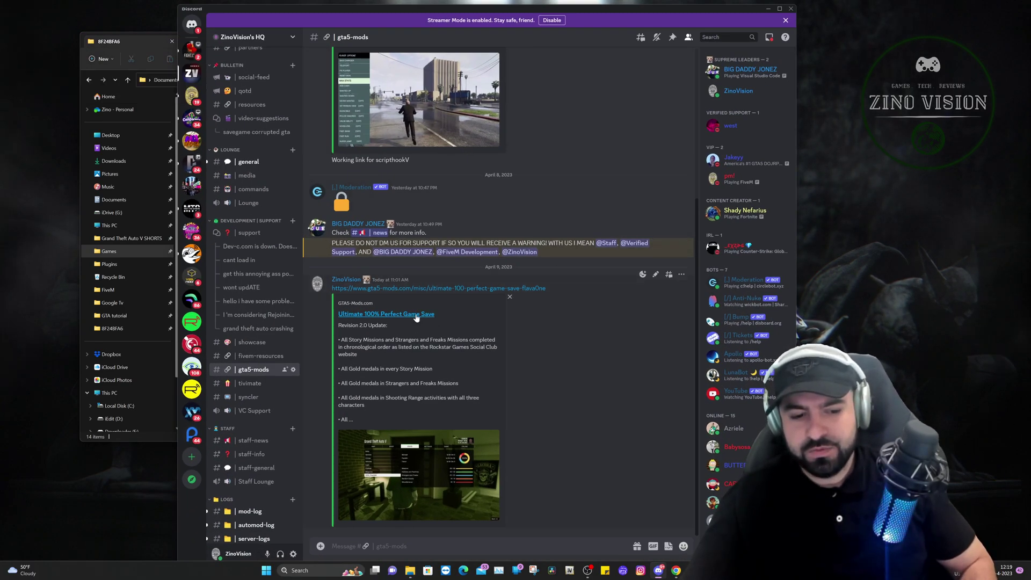
- Open the #support forum channel and start a new post, then cancel it
scroll(258, 306, down, 1)
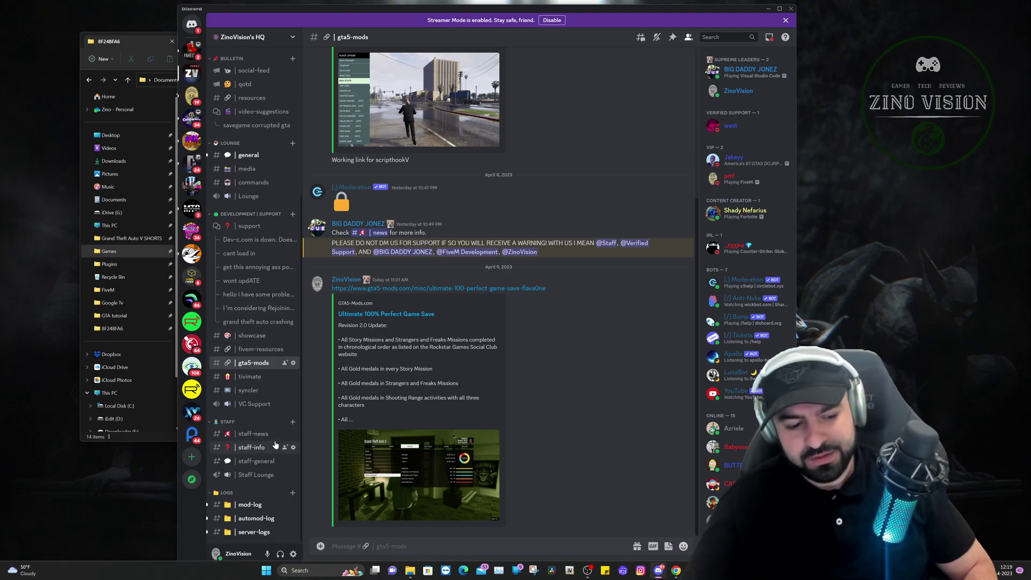
click(249, 226)
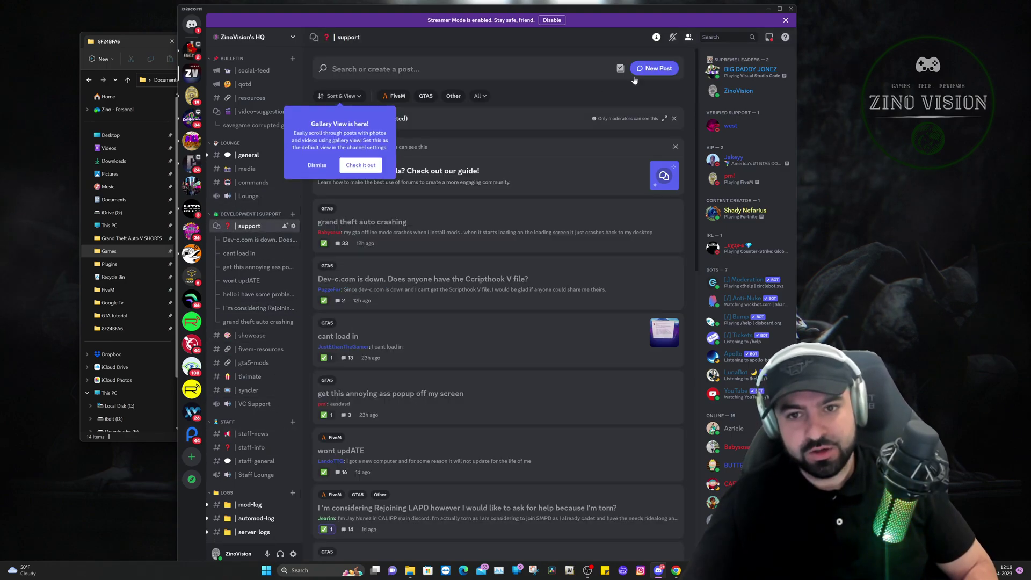
click(658, 68)
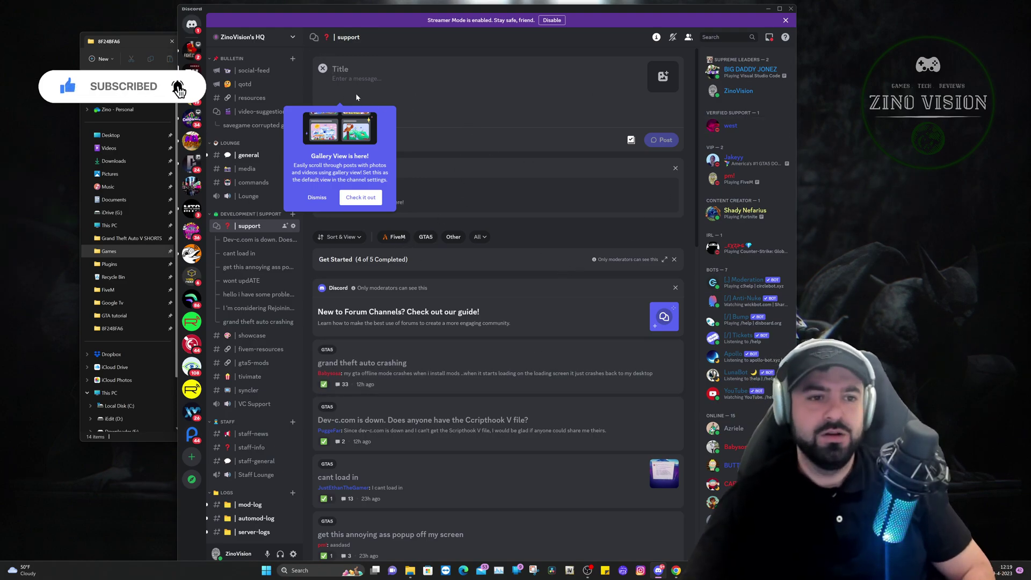
key(Escape)
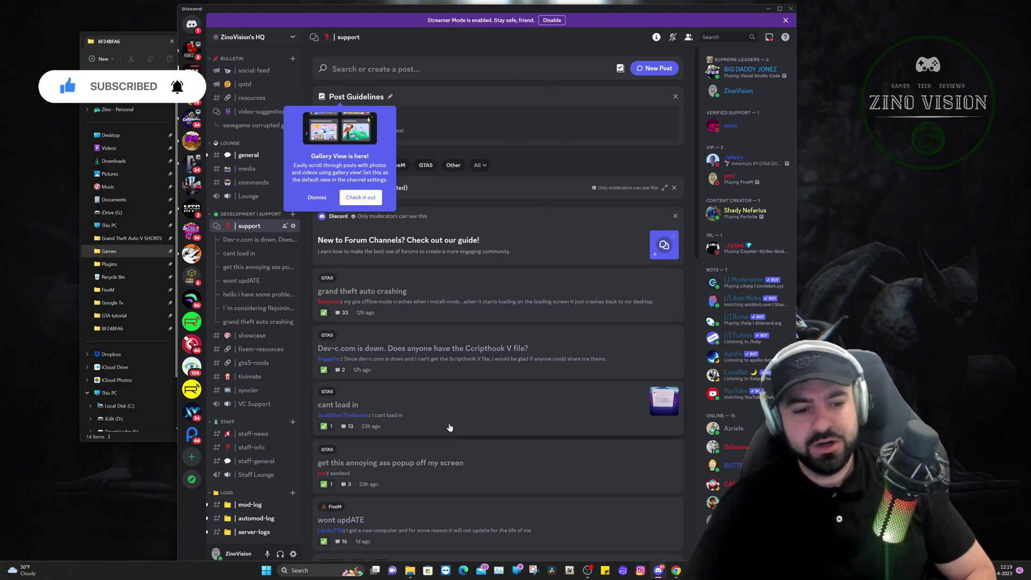
- Browse the support post list, then minimize Discord to reveal the 8F248FA6 save folder
scroll(450, 427, down, 15)
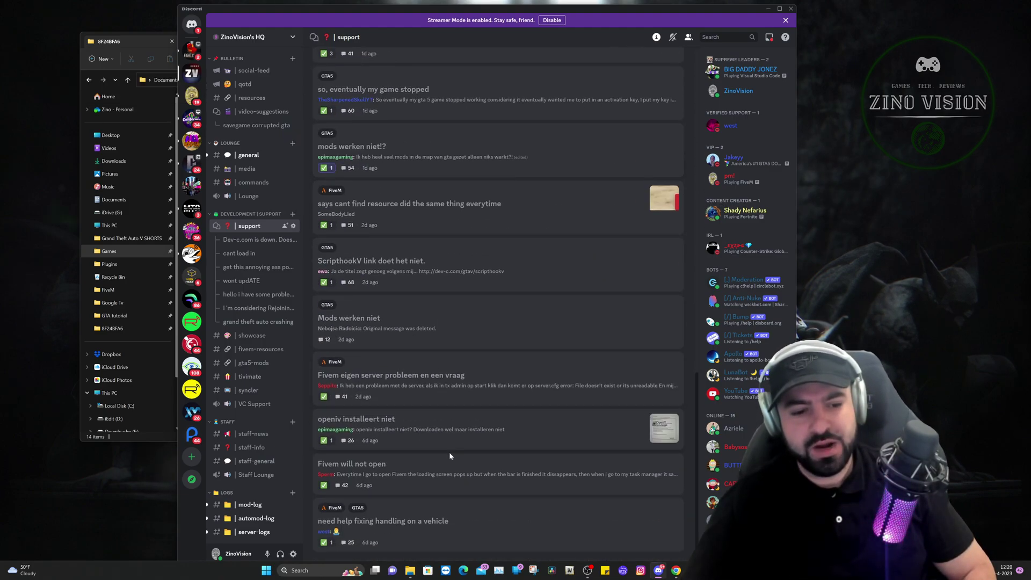
scroll(428, 469, up, 15)
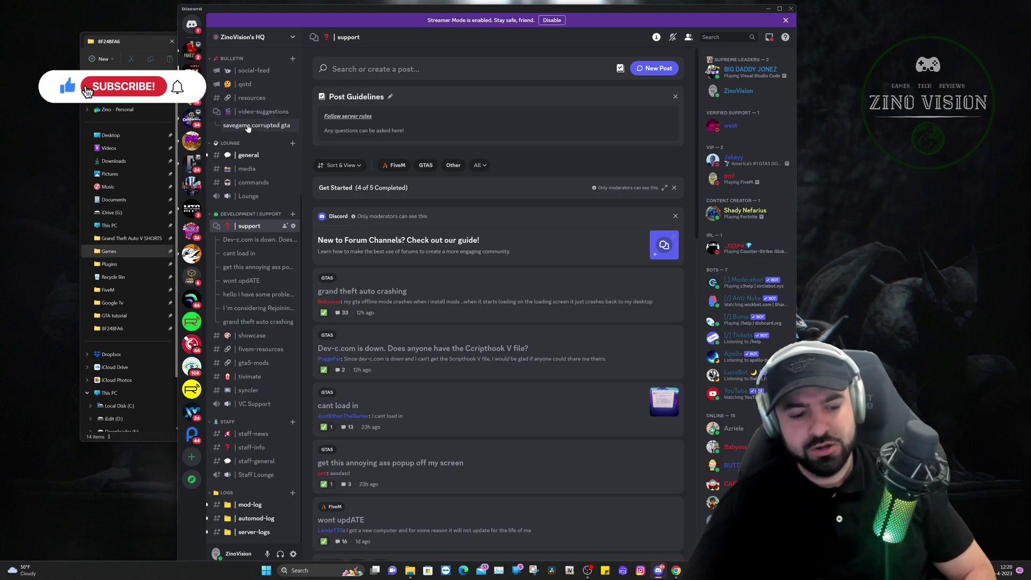
scroll(248, 128, up, 5)
click(769, 9)
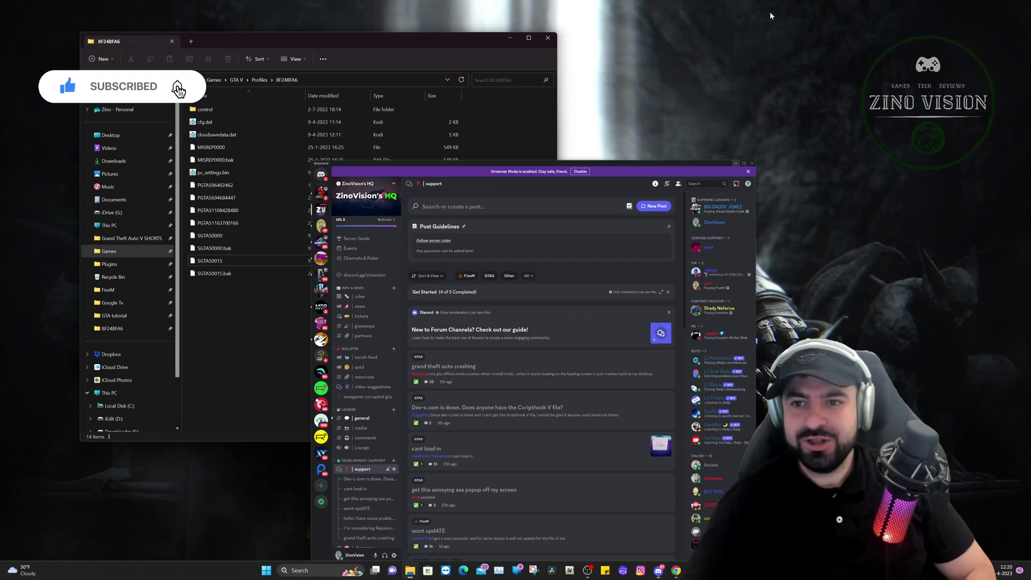